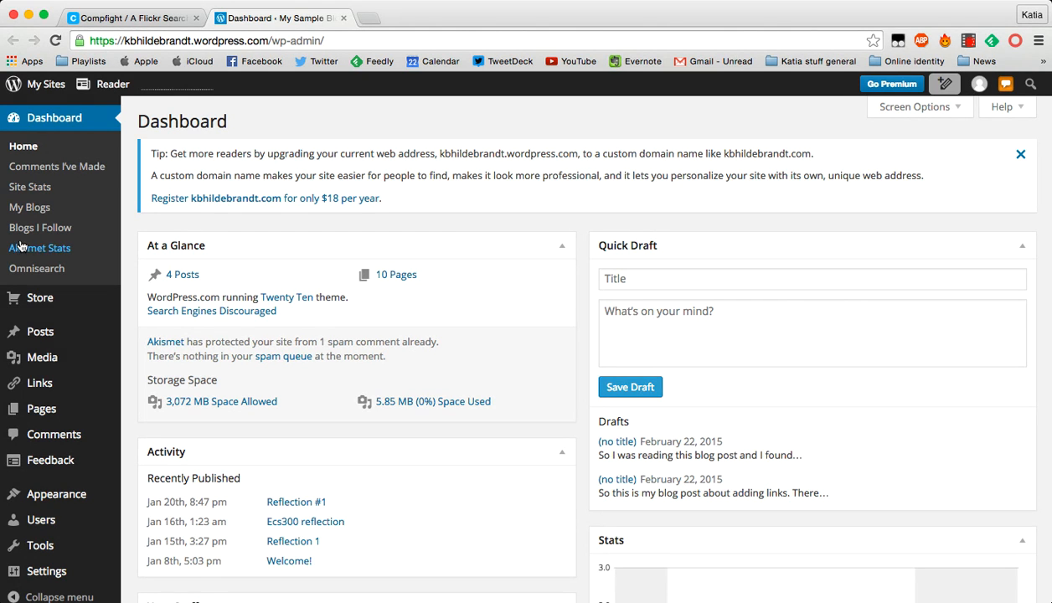
Create a new blog post with the body text "Here is my post about cats."
mouse_move(39, 334)
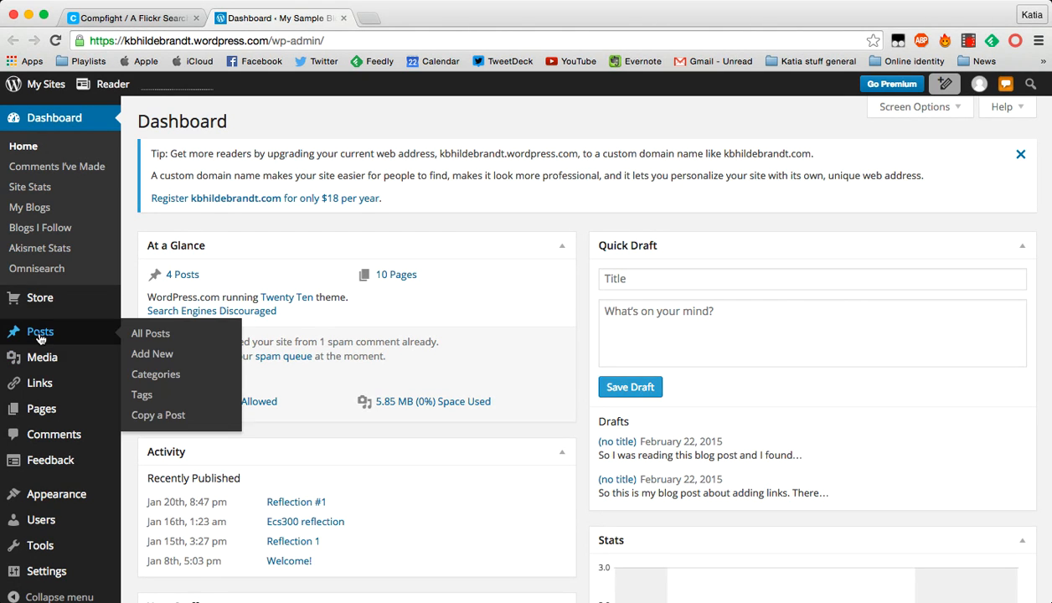
click(157, 352)
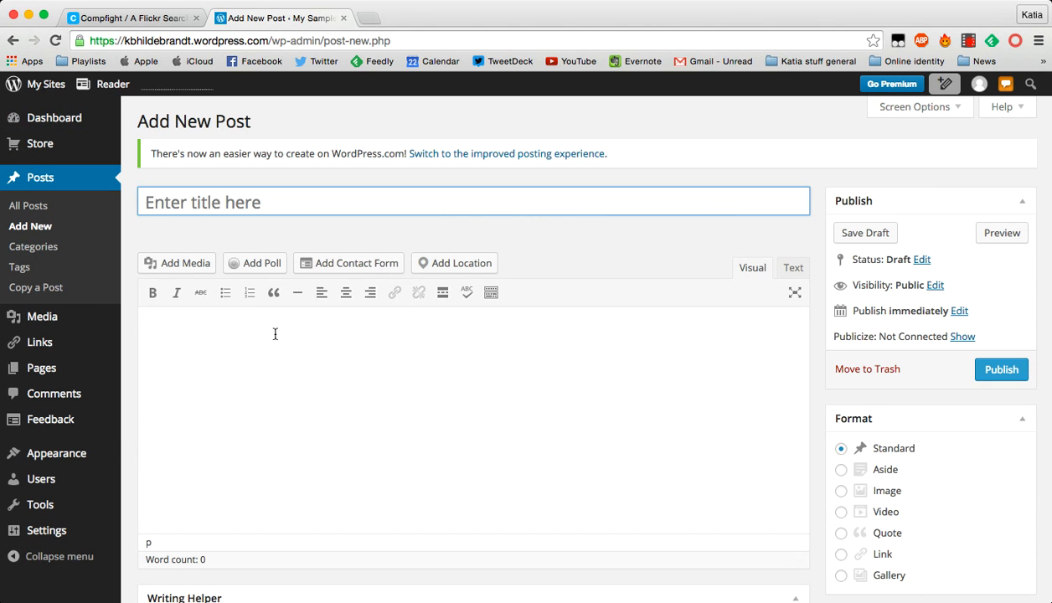
click(234, 322)
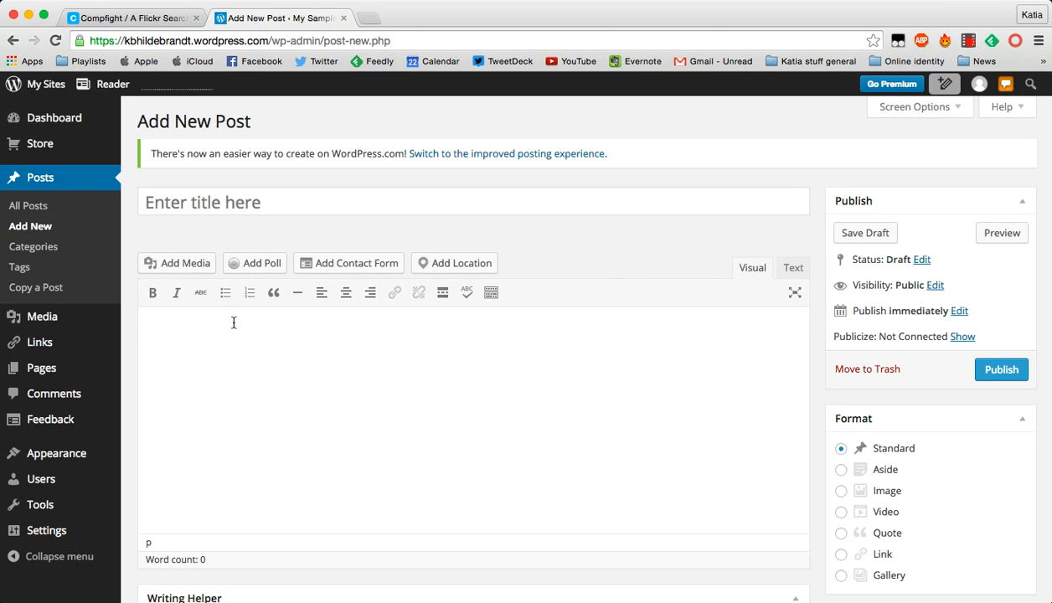
text(Here is my post about cats.)
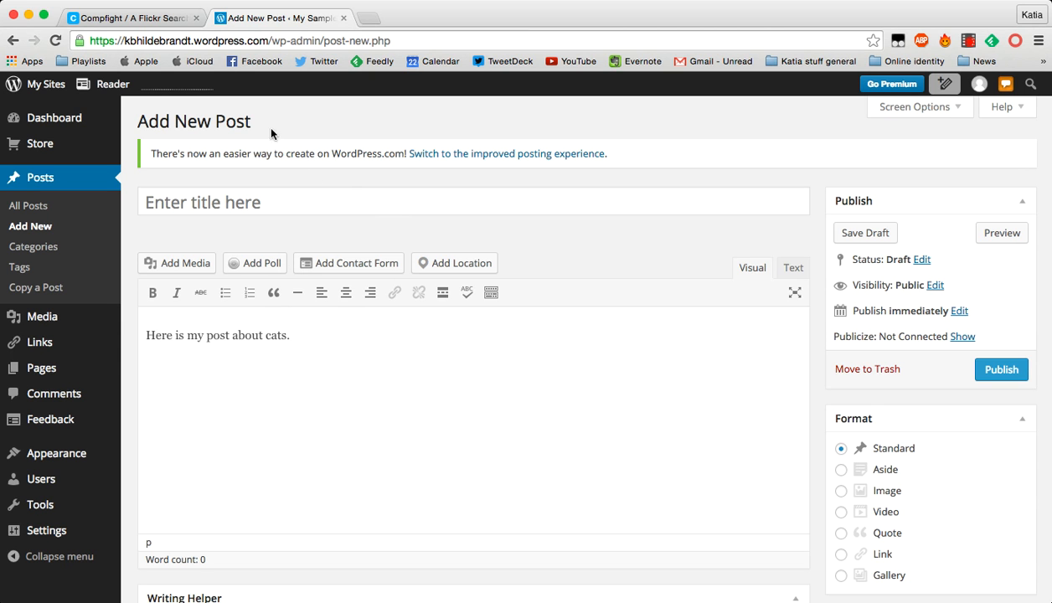
Switch to Compfight, search for photos of "cats" and limit the results to Creative Commons licences
click(140, 18)
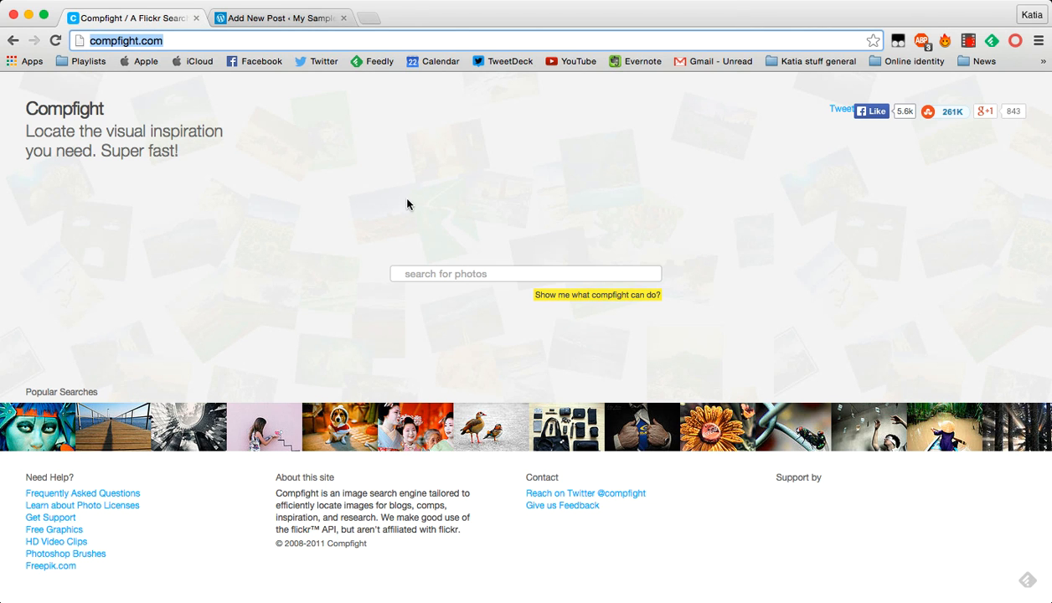
click(449, 273)
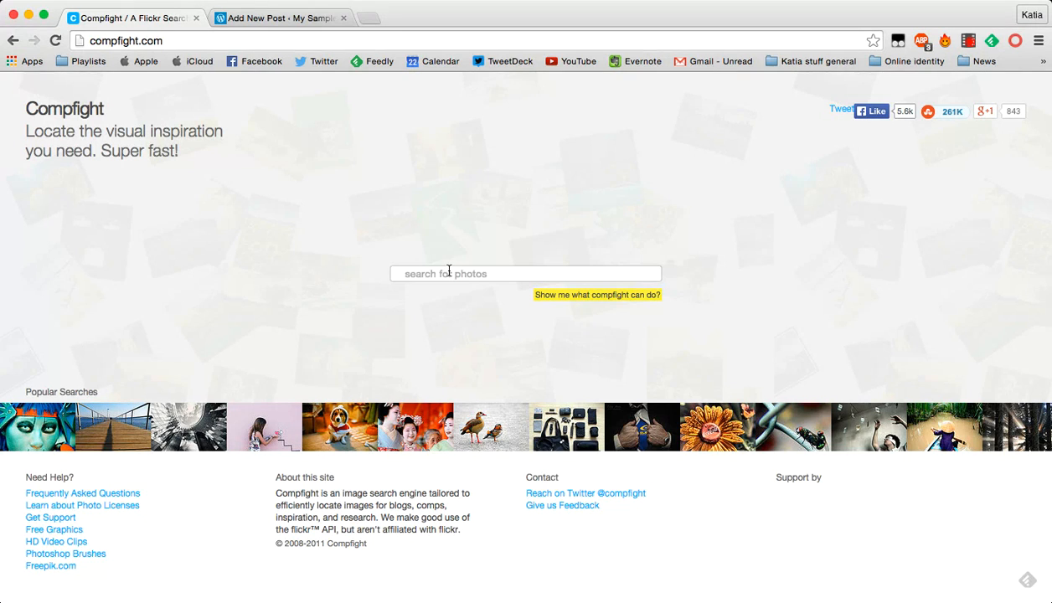
text(cats)
key(Return)
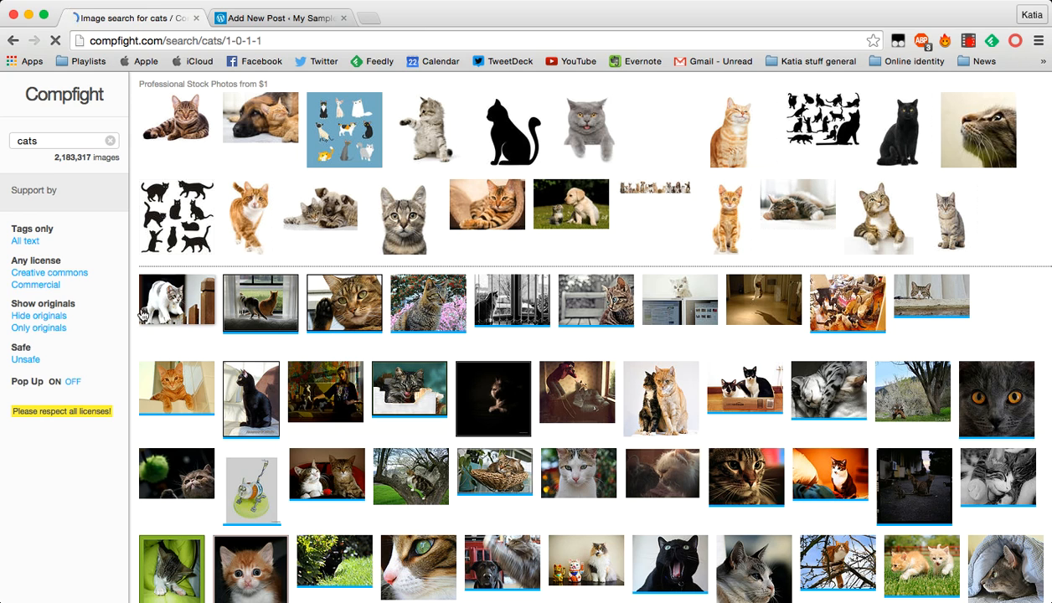
click(62, 274)
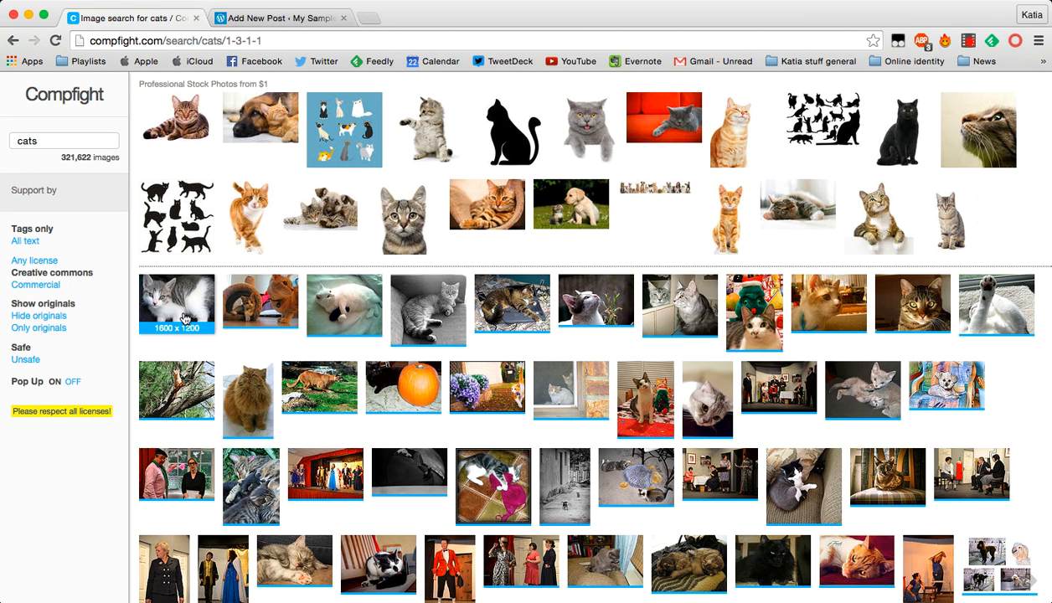
Open the first kitten photo from the Creative Commons results and review the terms of its licence agreement
click(186, 318)
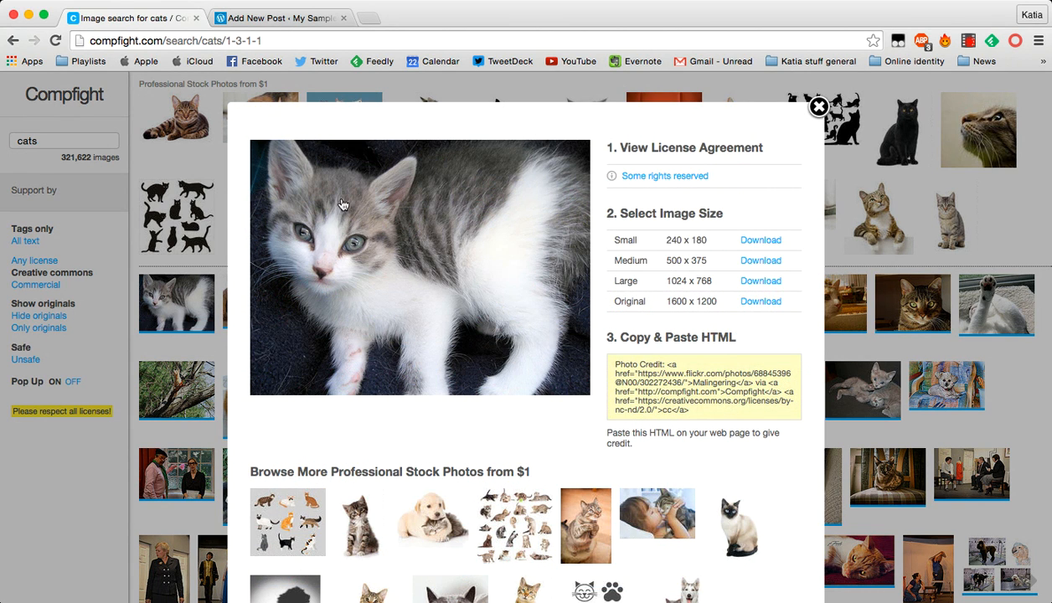
scroll(557, 239, down, 1)
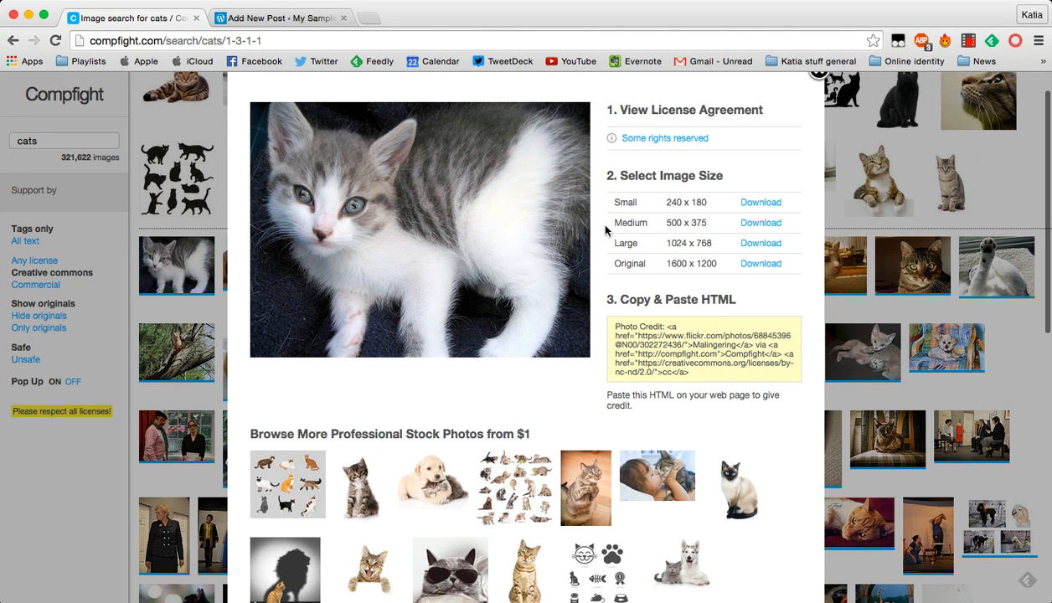
click(666, 139)
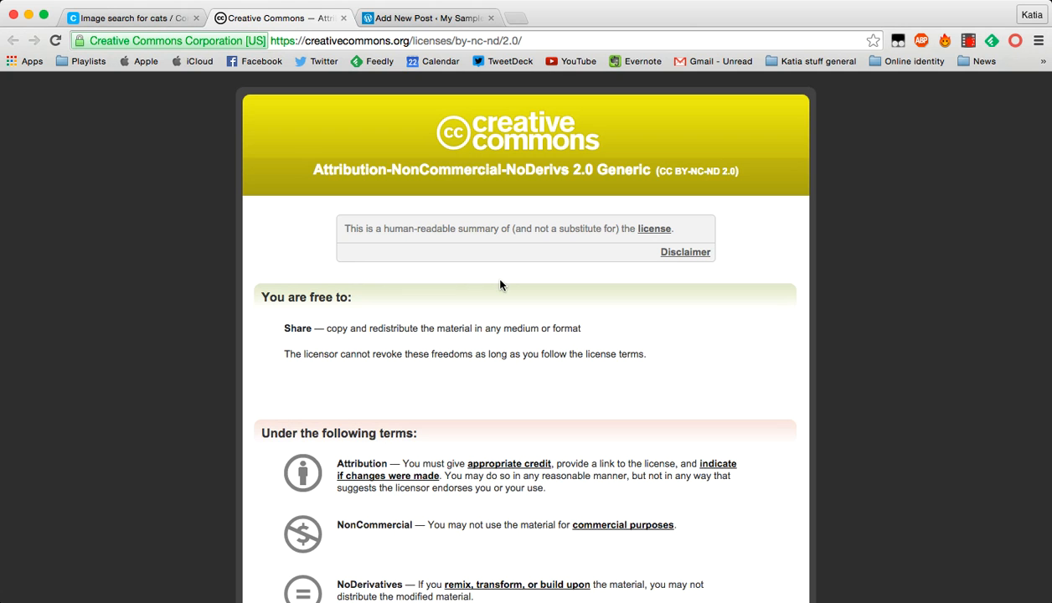
scroll(437, 316, down, 2)
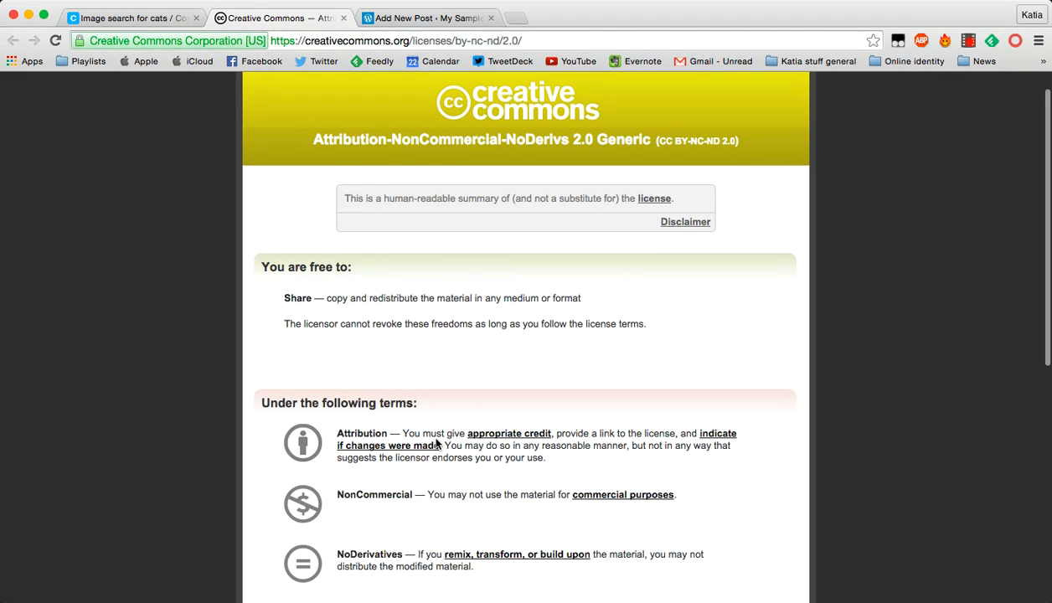
scroll(435, 444, up, 2)
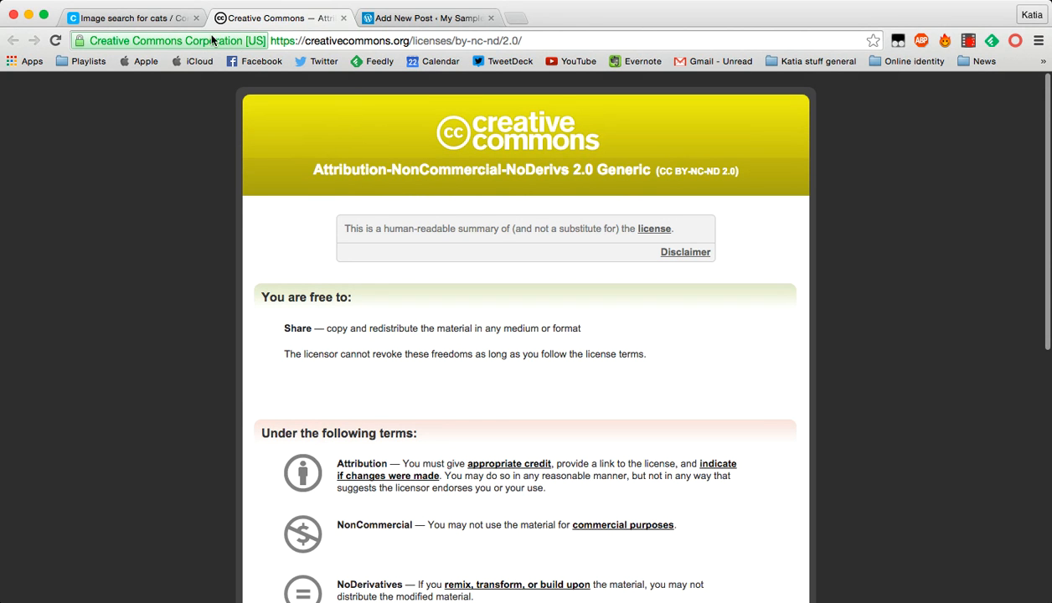
Copy the download link of the kitten photo's Medium 500 x 375 size and return to the WordPress post
click(136, 19)
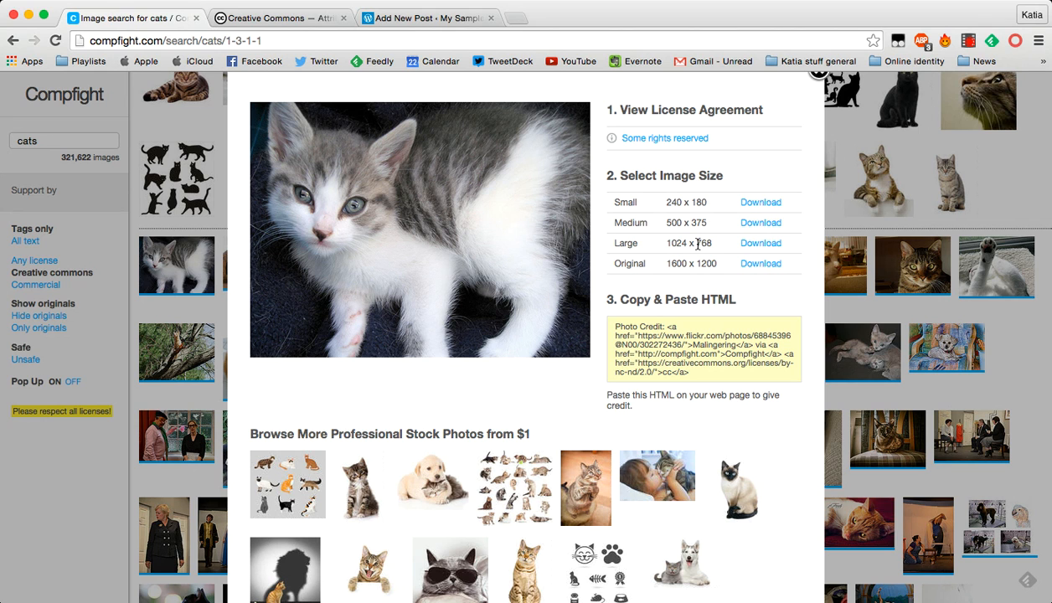
double_click(753, 225)
click(382, 19)
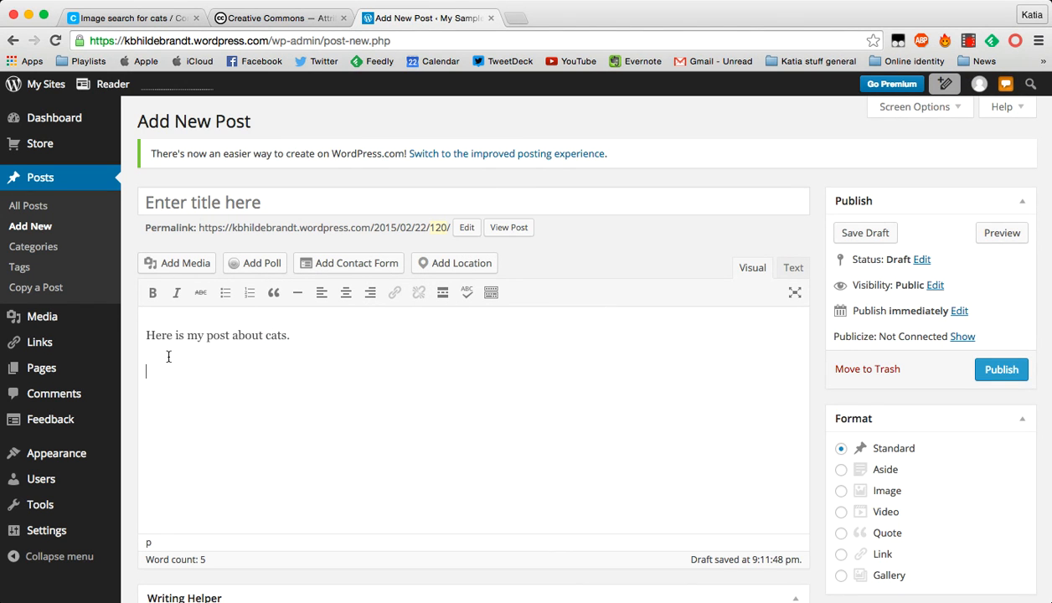
click(198, 266)
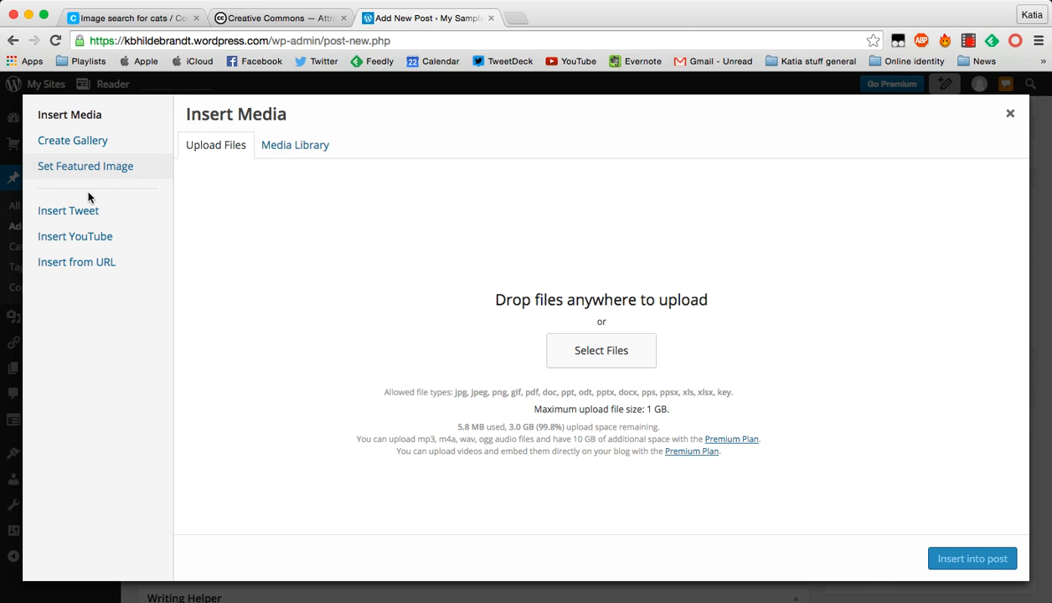
click(74, 263)
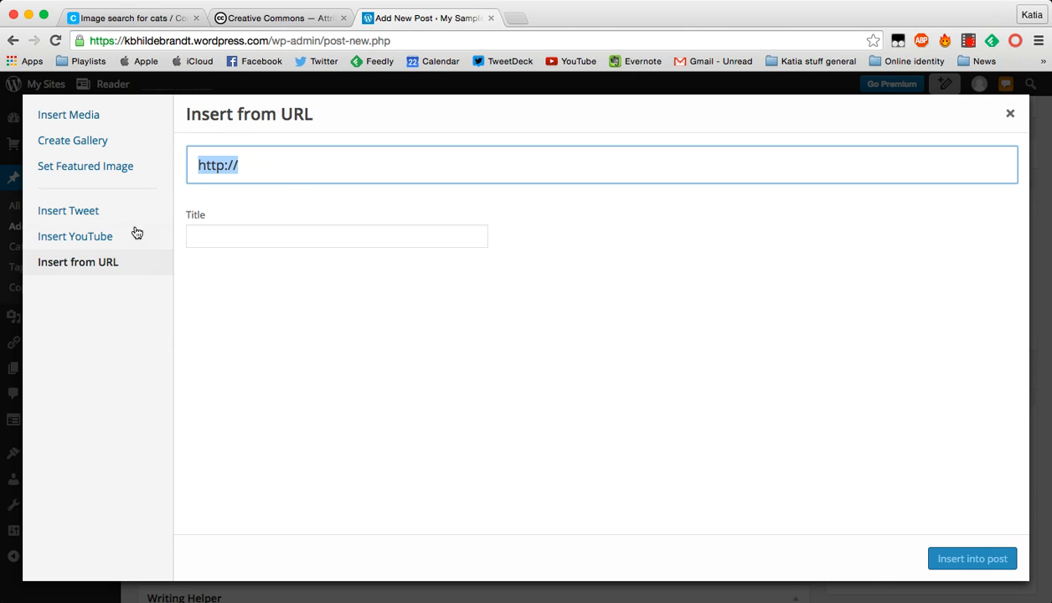
key(BackSpace)
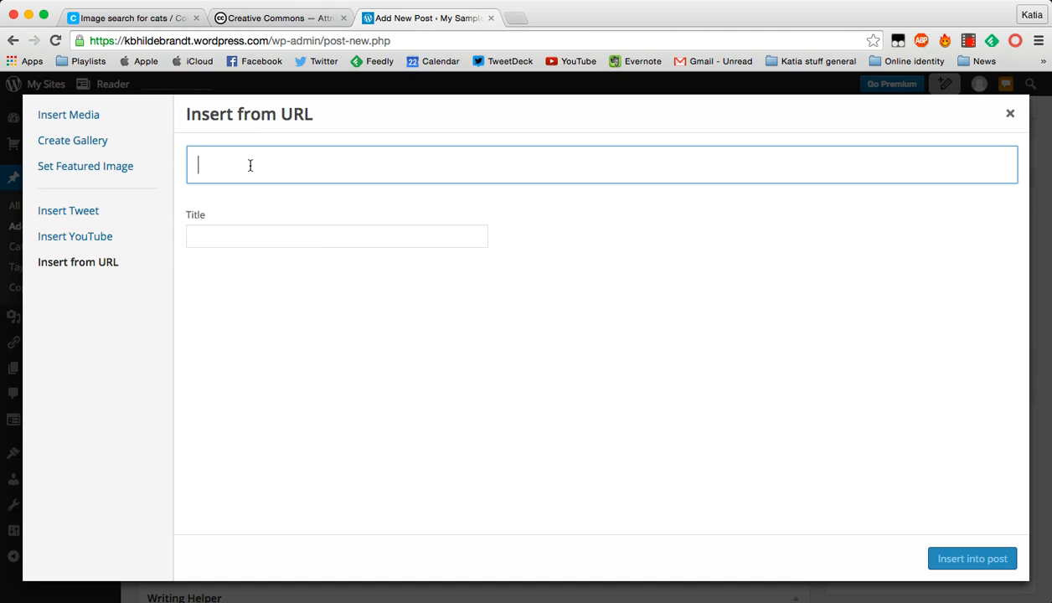
text(https://farm1.staticflickr.com/115/302272436_2976c3a722_d.jpg)
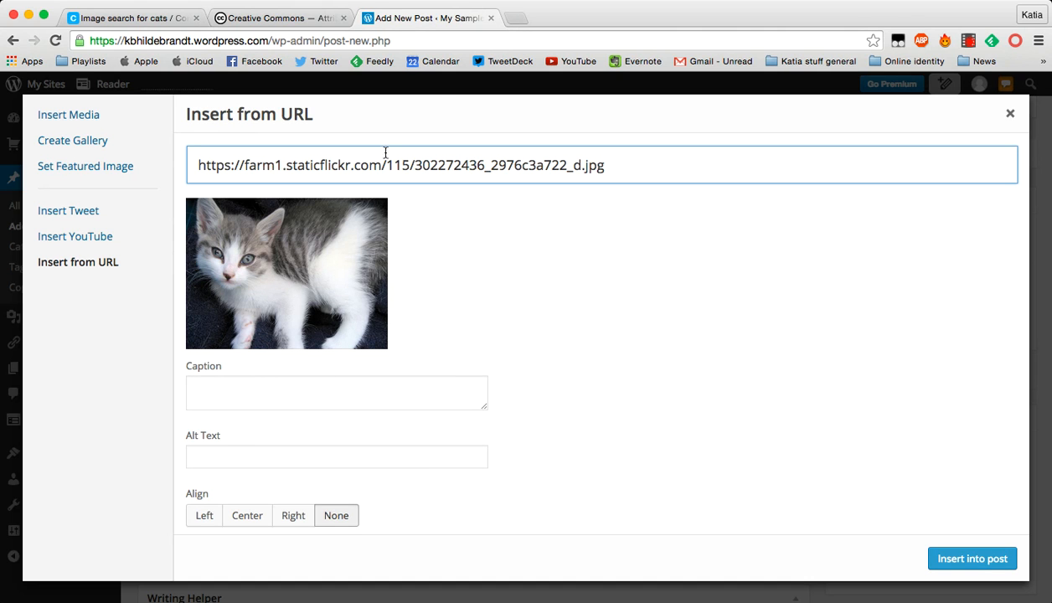
Caption the kitten image "A weird cat" and insert it into the post
scroll(494, 274, down, 2)
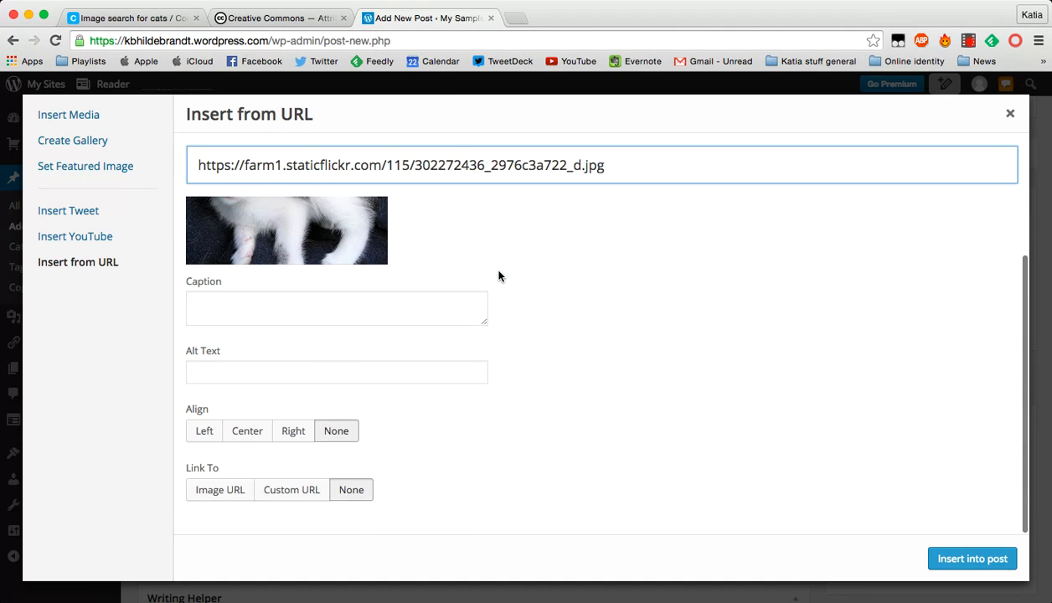
click(266, 305)
text(A wei)
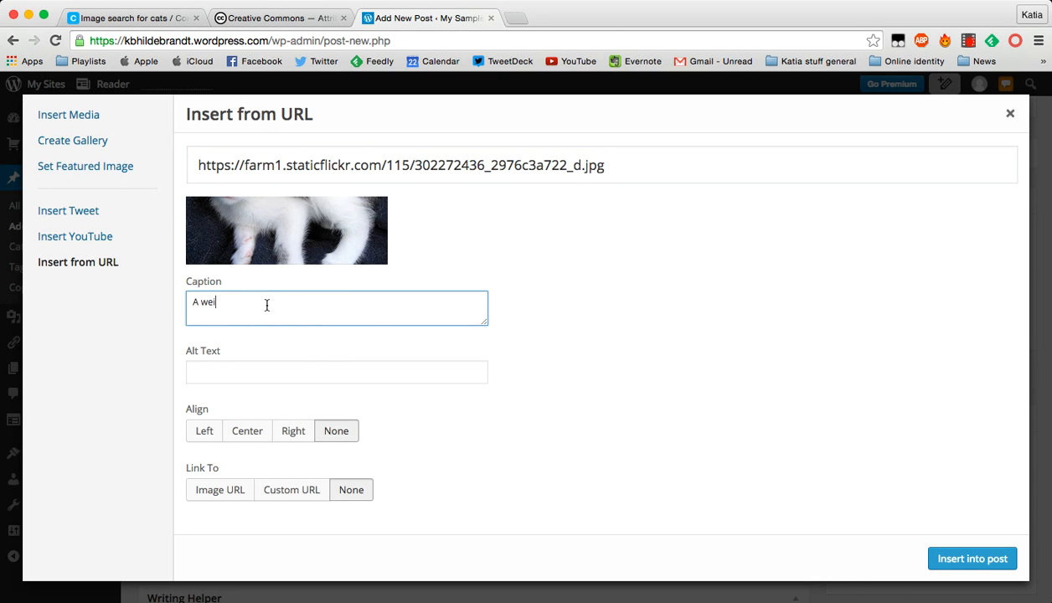
text(rd cat)
scroll(557, 371, up, 2)
scroll(558, 371, down, 2)
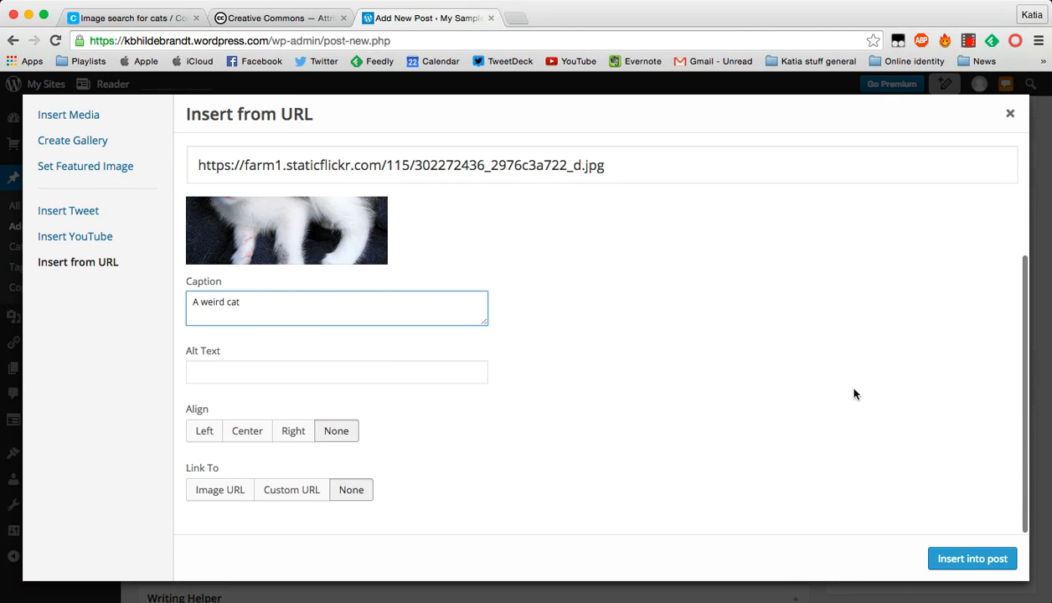
click(963, 559)
scroll(634, 343, down, 4)
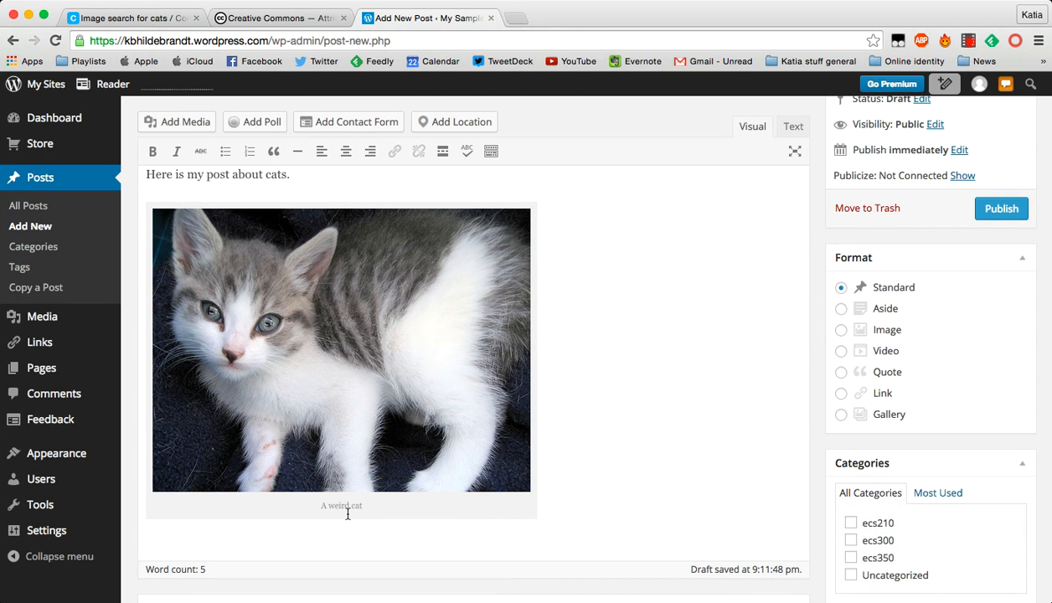
scroll(751, 433, up, 1)
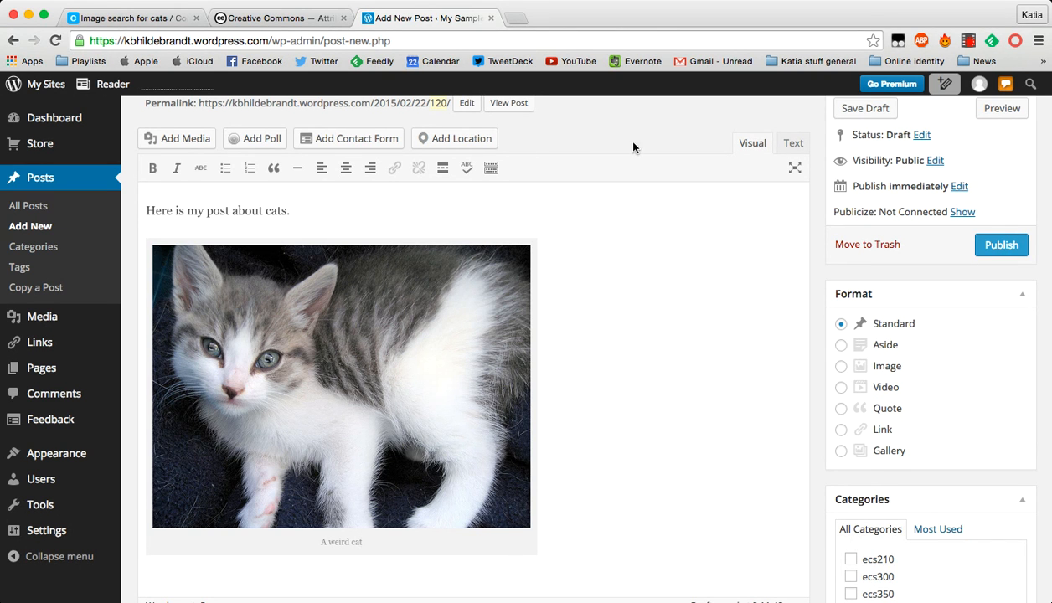
Switch back to Compfight and copy the complete photo credit HTML for the kitten photo
click(147, 18)
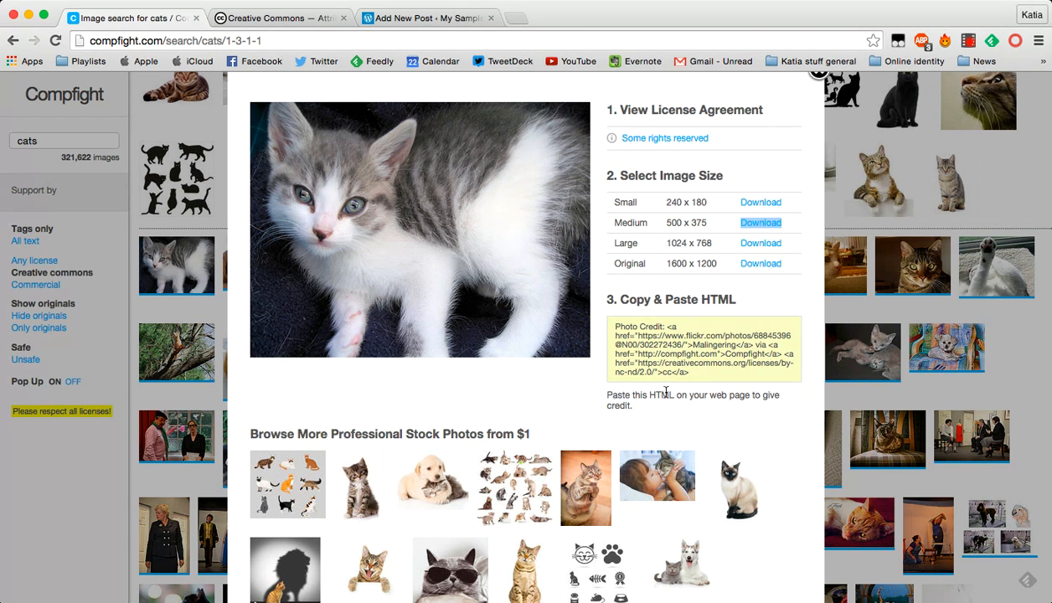
click(699, 377)
drag(690, 372, 608, 319)
key(super+c)
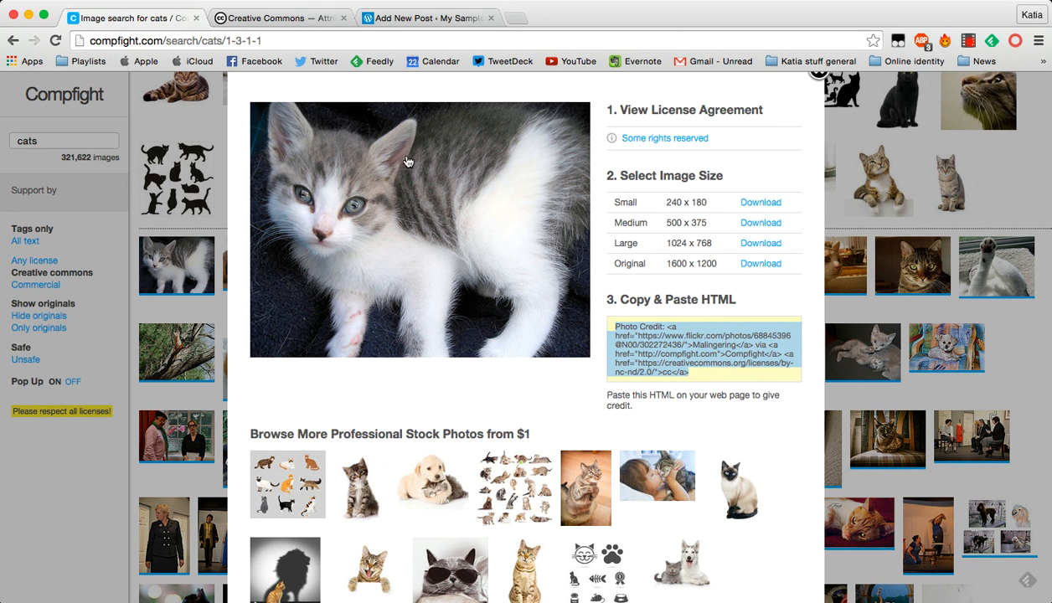
In the WordPress post's HTML text, paste the copied photo credit code below the image caption, separated by a blank line
click(407, 20)
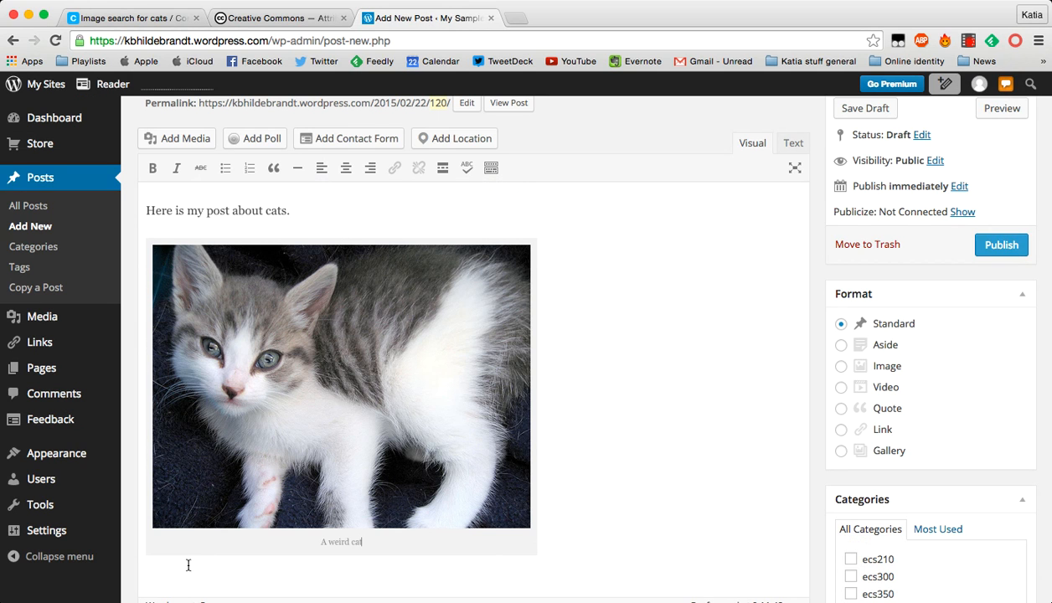
click(792, 144)
scroll(500, 318, down, 1)
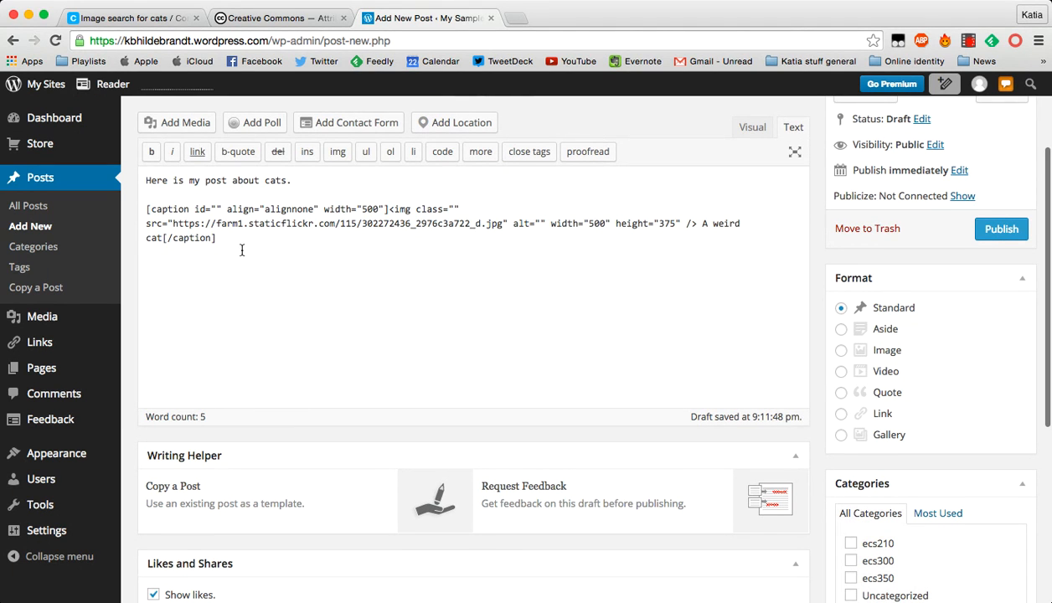
key(Return)
key(Return)
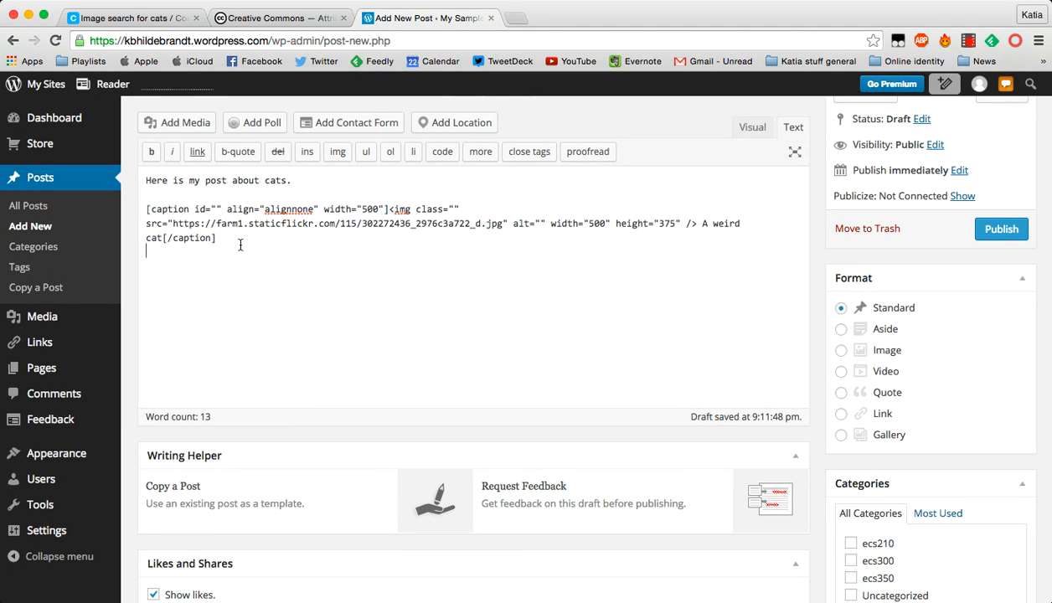
key(super+v)
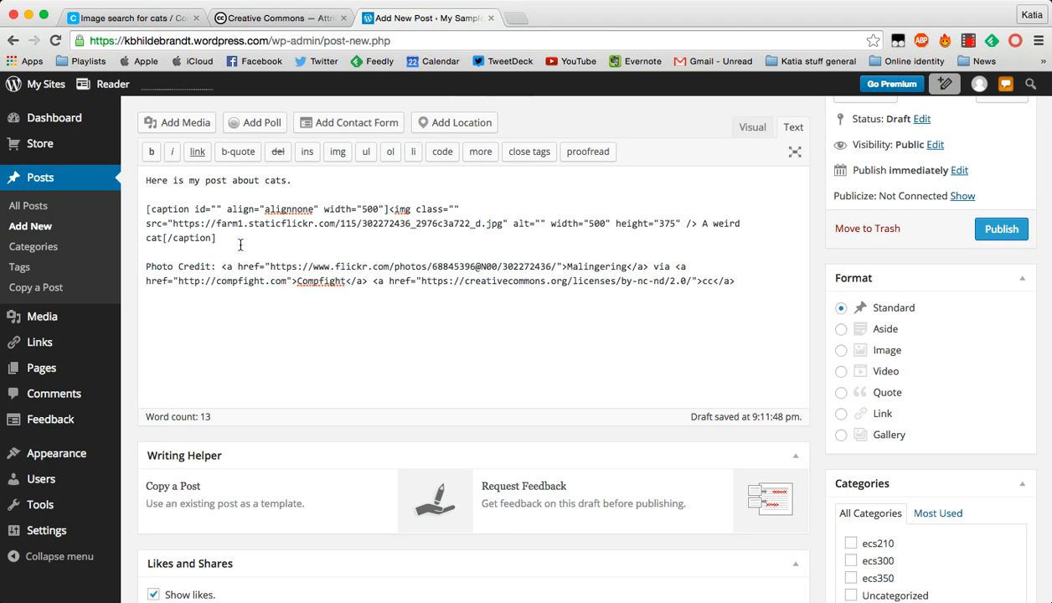
Preview the post and examine the kitten image, its caption and the photo credit links
scroll(561, 357, up, 2)
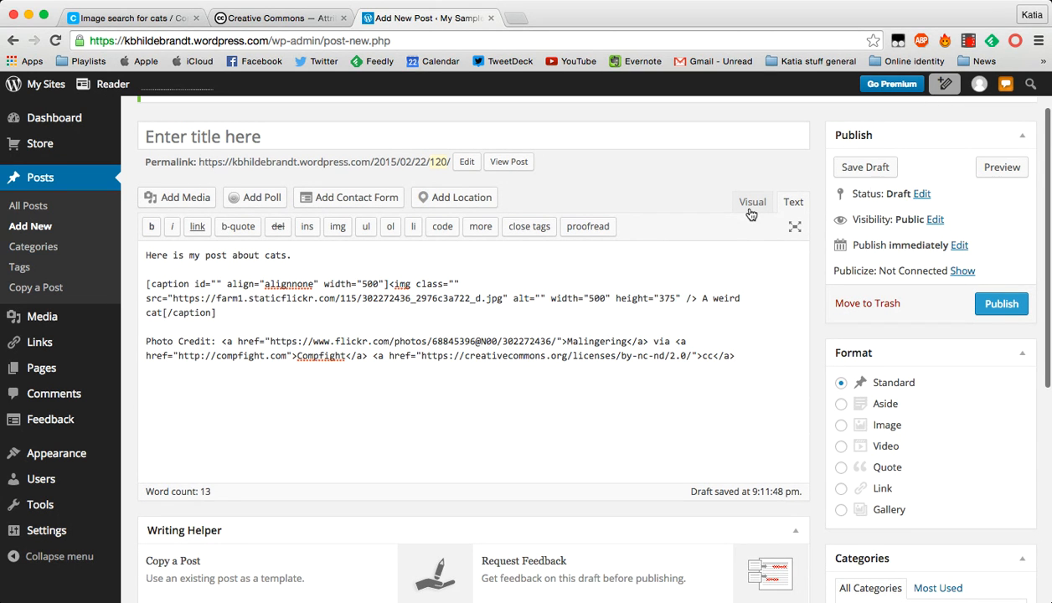
click(1002, 168)
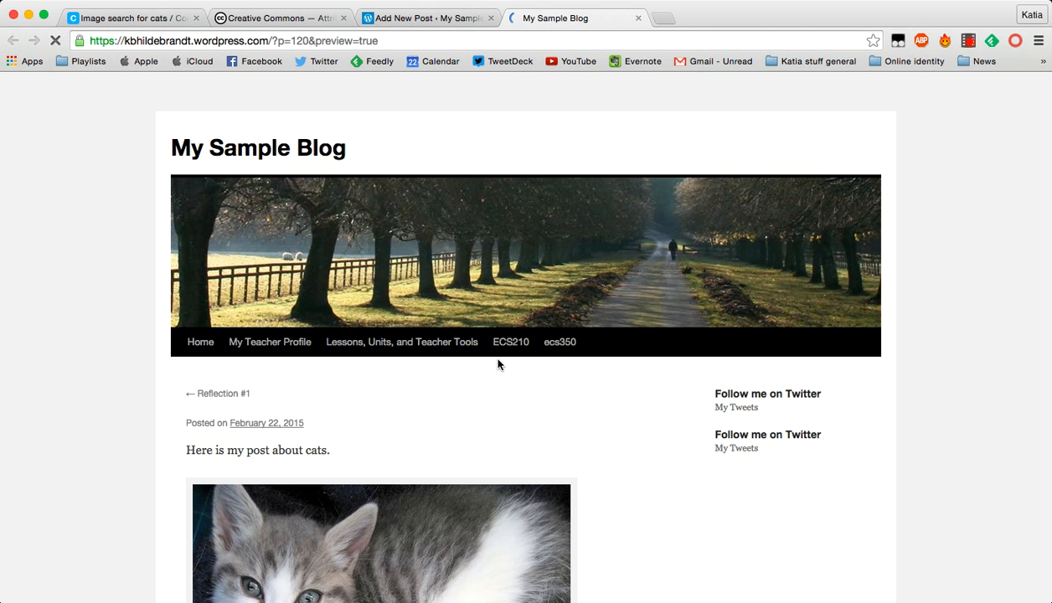
scroll(544, 445, down, 3)
scroll(544, 445, down, 3)
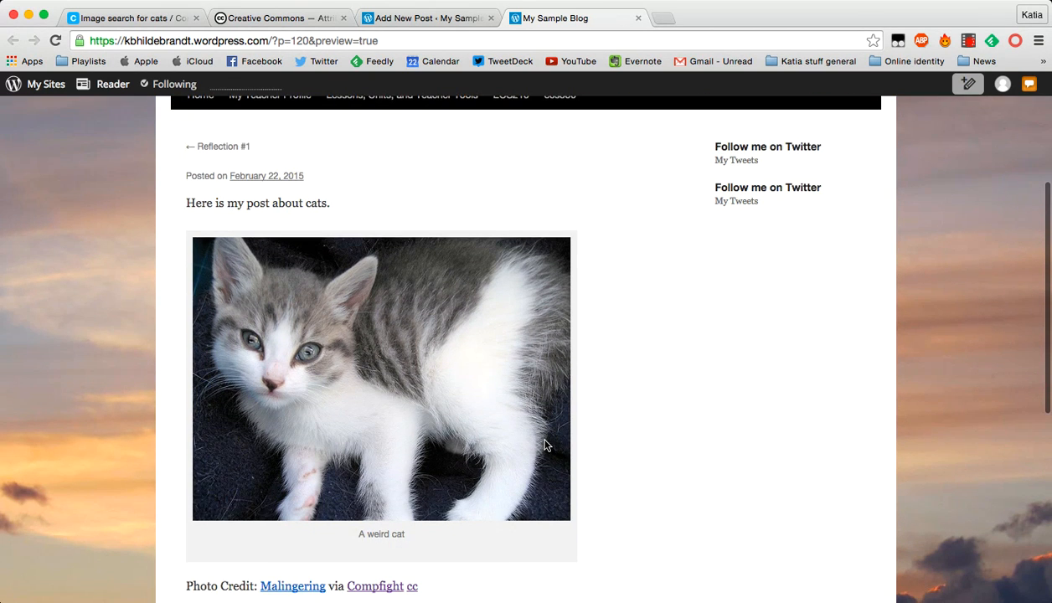
scroll(499, 519, down, 2)
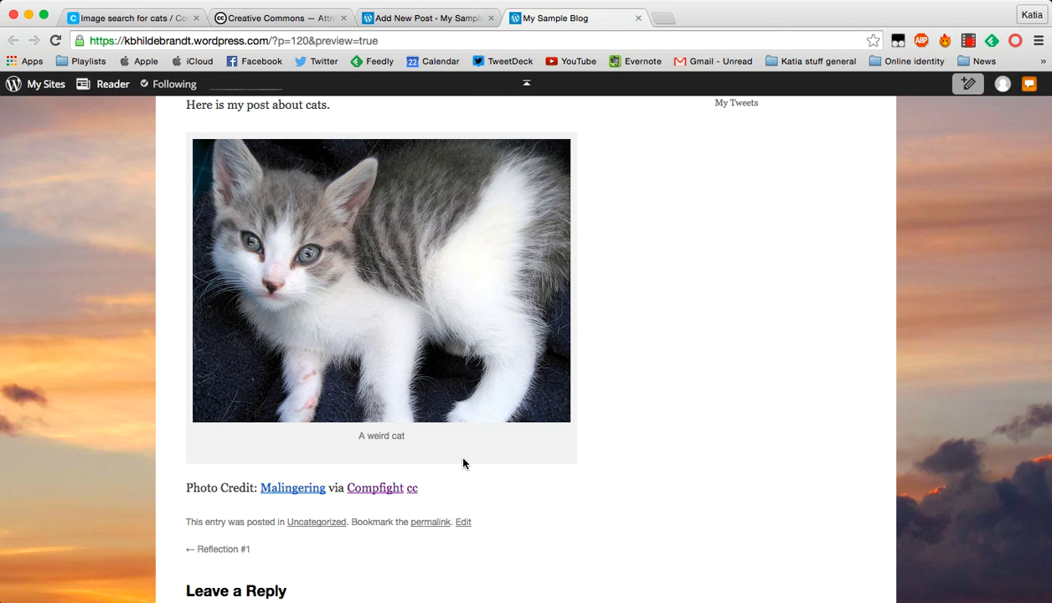
scroll(463, 463, up, 2)
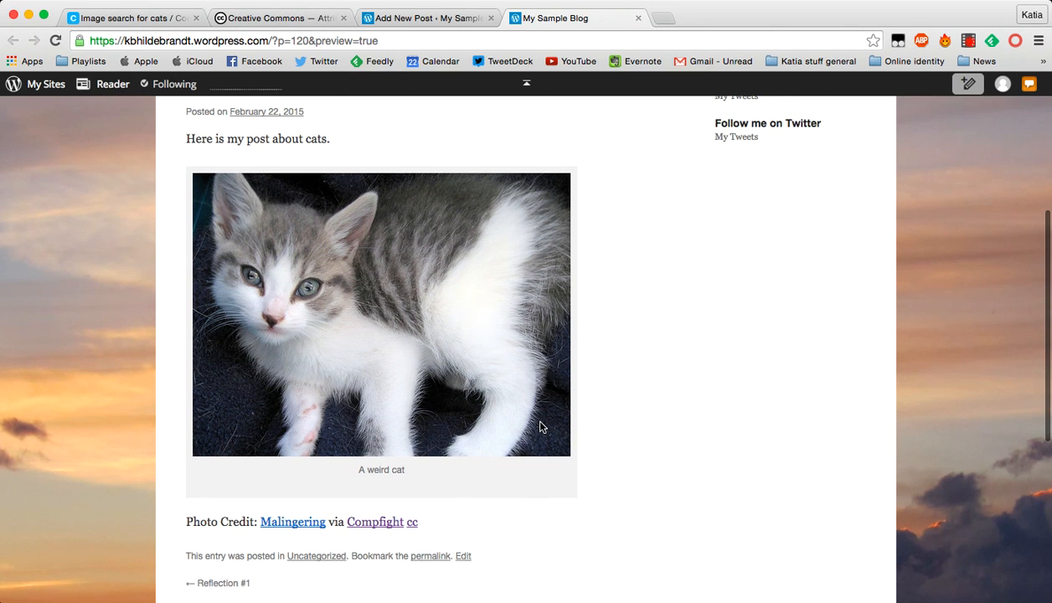
scroll(541, 428, up, 2)
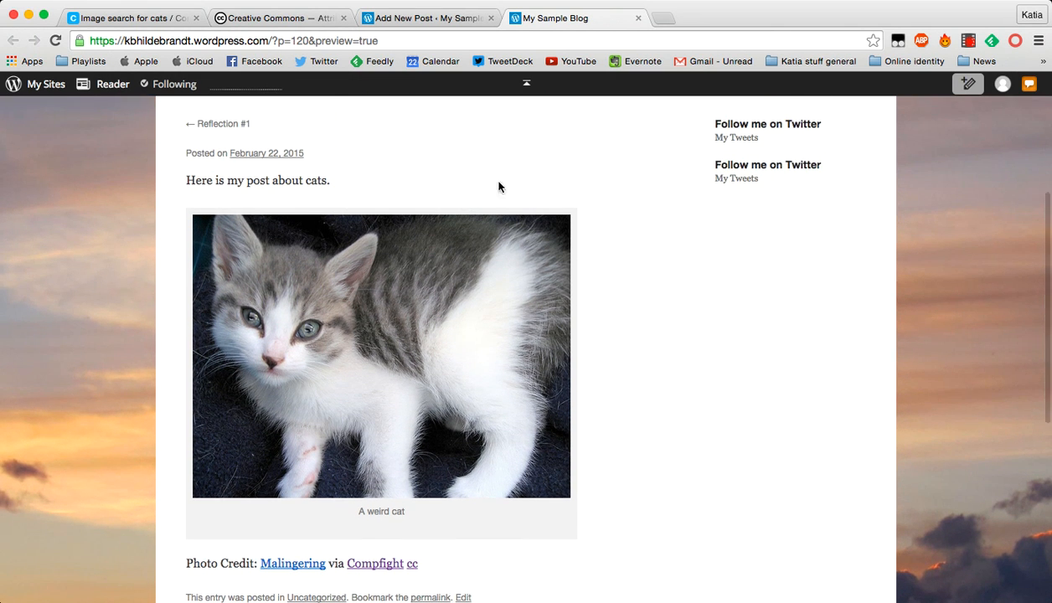